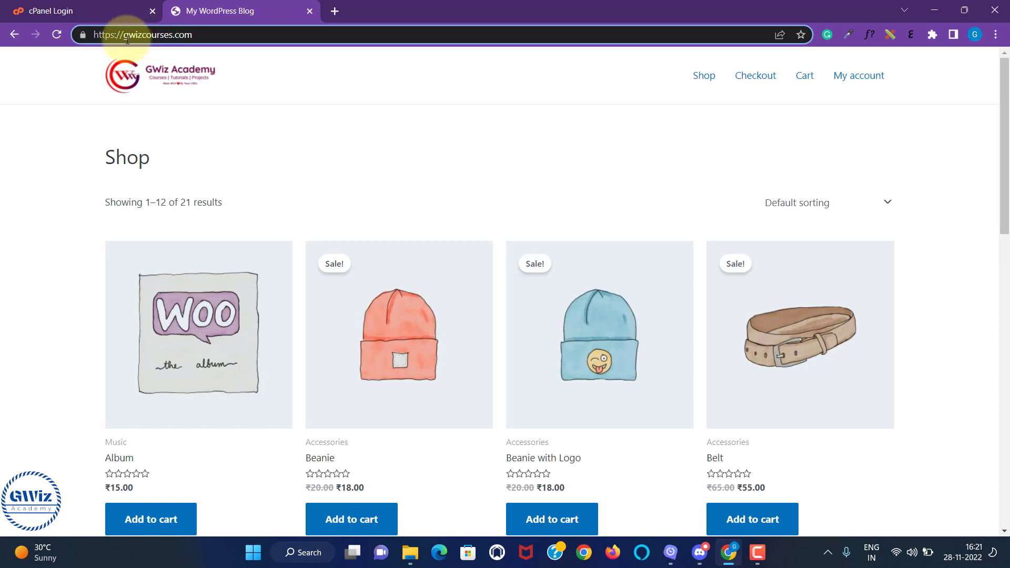
Step: Switch to the cPanel login page and log in with the credentials already filled in
left_click(127, 40)
left_click(71, 9)
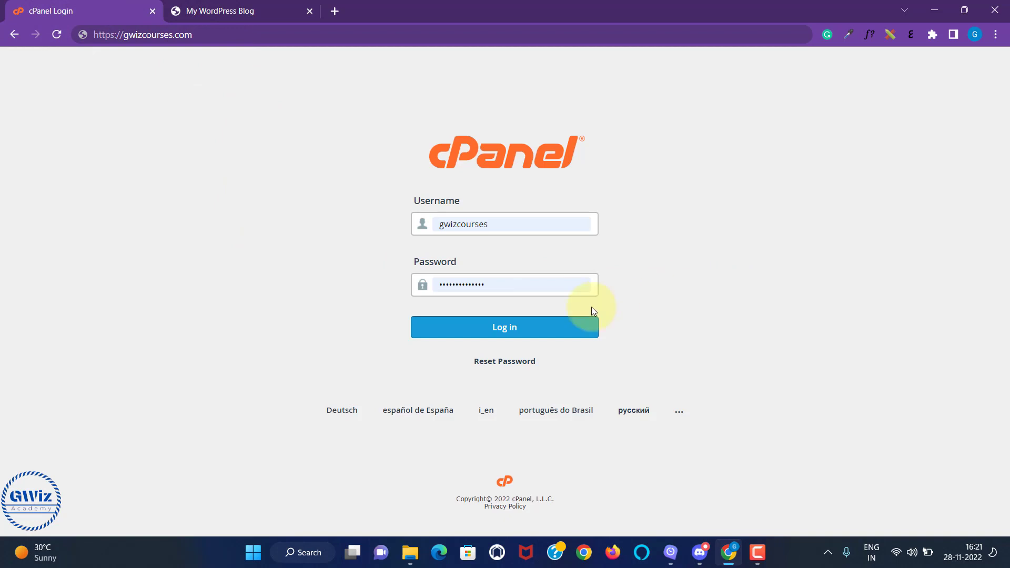
left_click(537, 326)
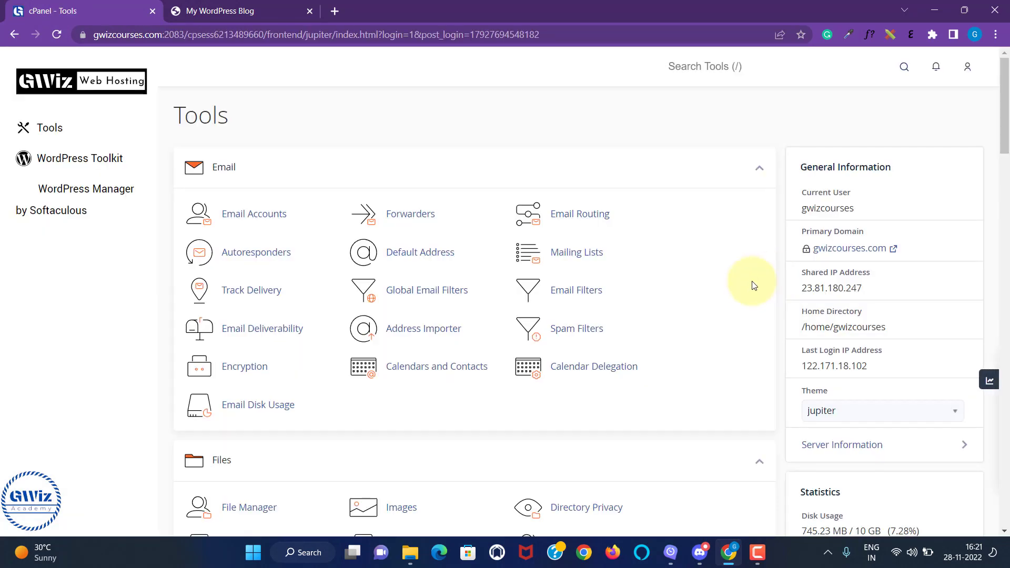
Step: Open the Domains management page from the cPanel tools
scroll(679, 284, "down", 3)
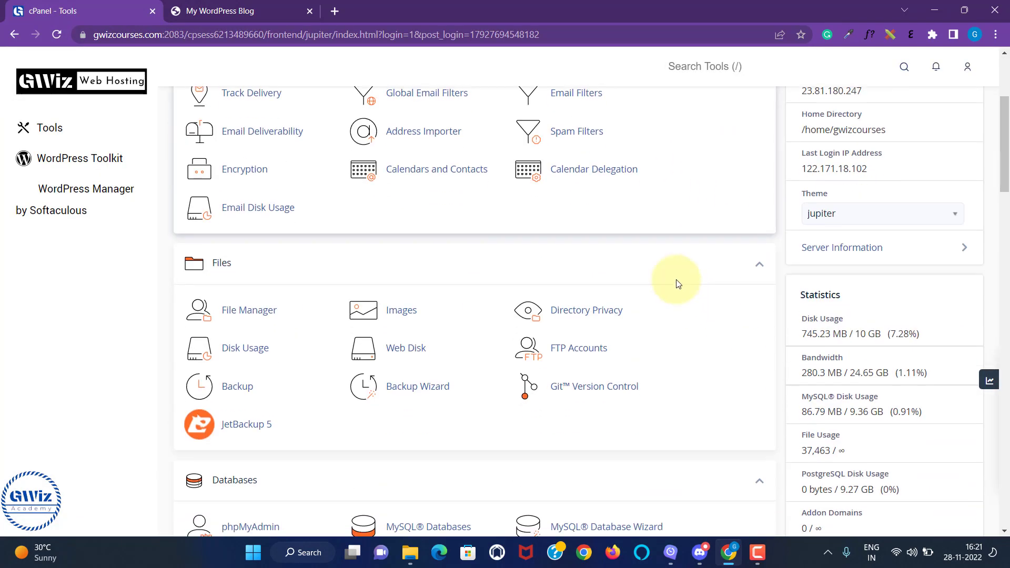
scroll(677, 284, "down", 7)
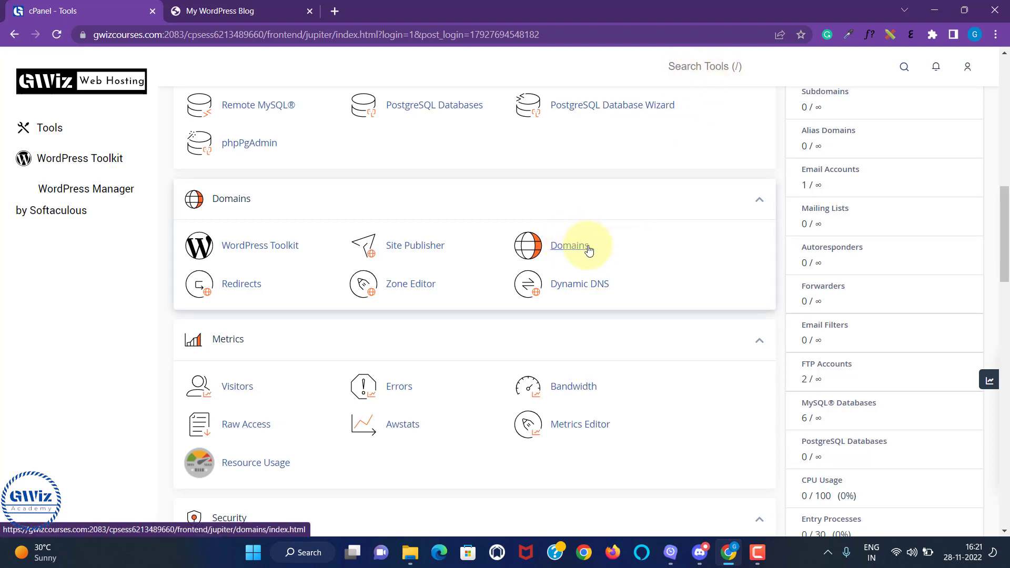
left_click(683, 67)
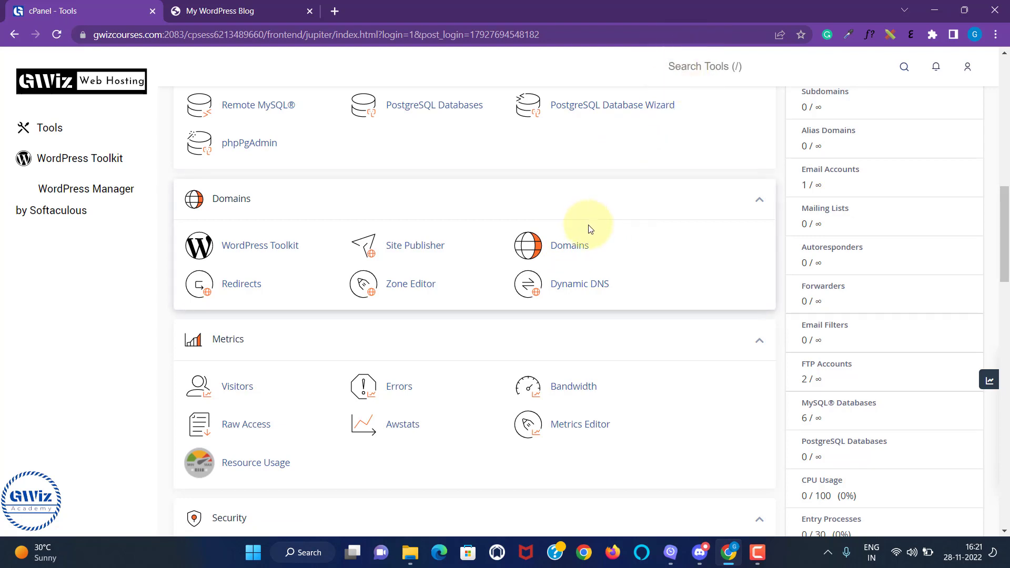
left_click(577, 250)
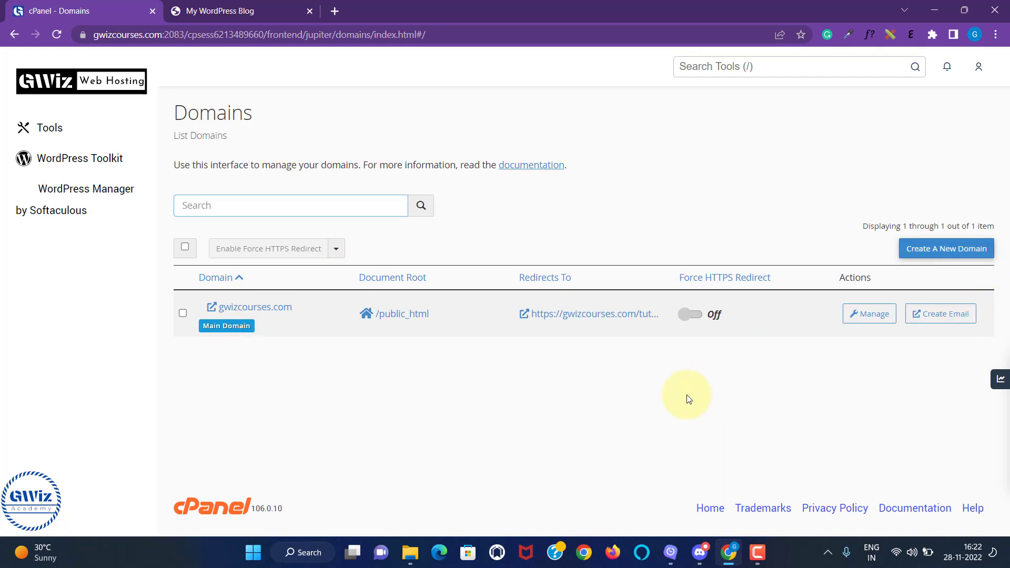
Step: Start a new domain named admin.gwizcourses.com with document root sharing turned off
left_click(945, 254)
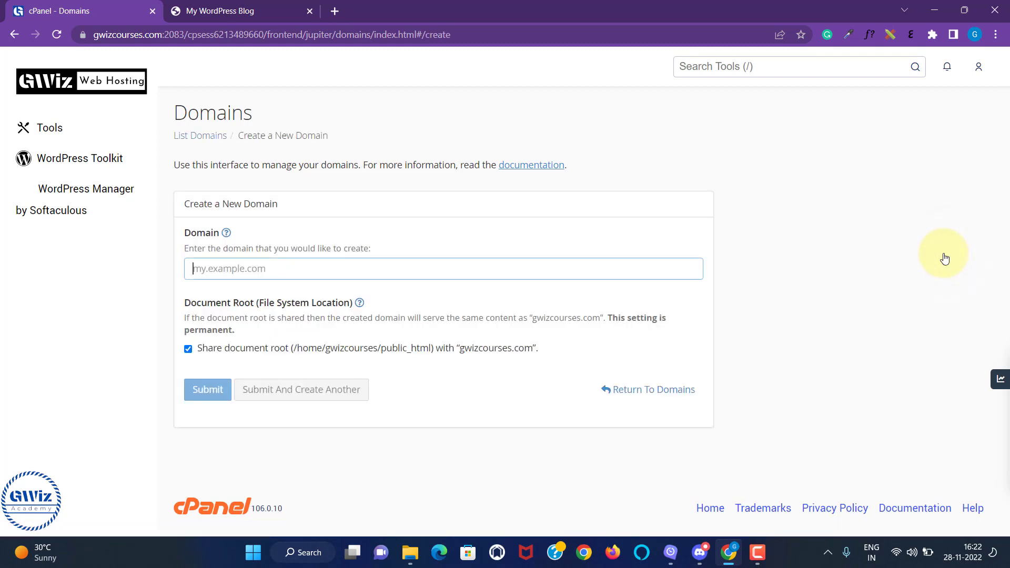
left_click(16, 34)
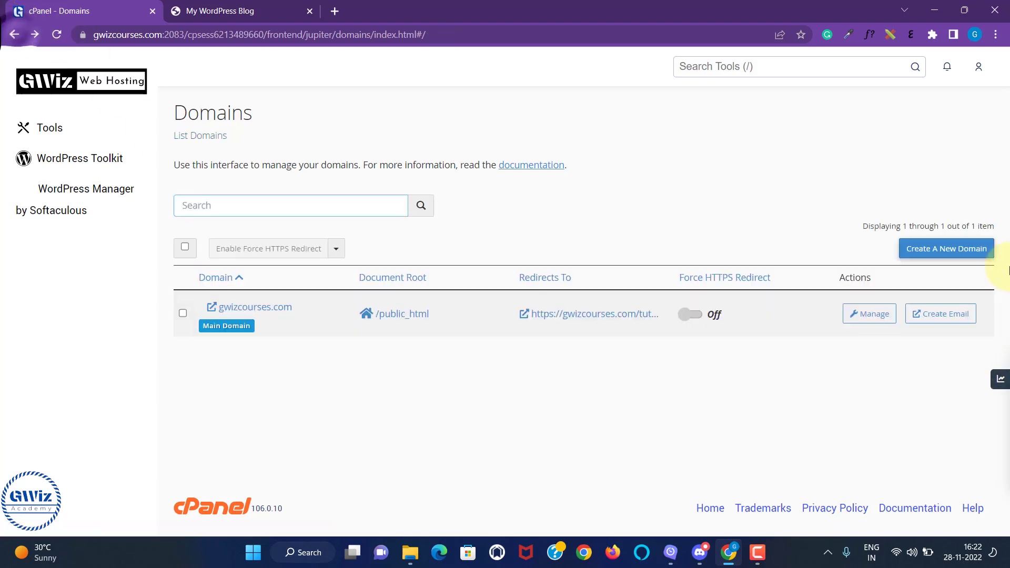
left_click(960, 250)
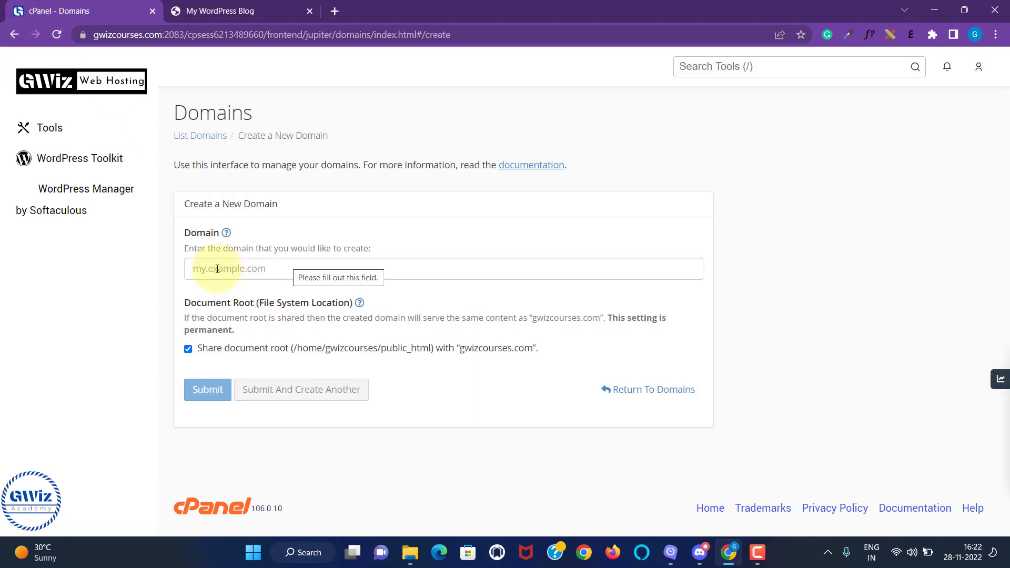
left_click(217, 269)
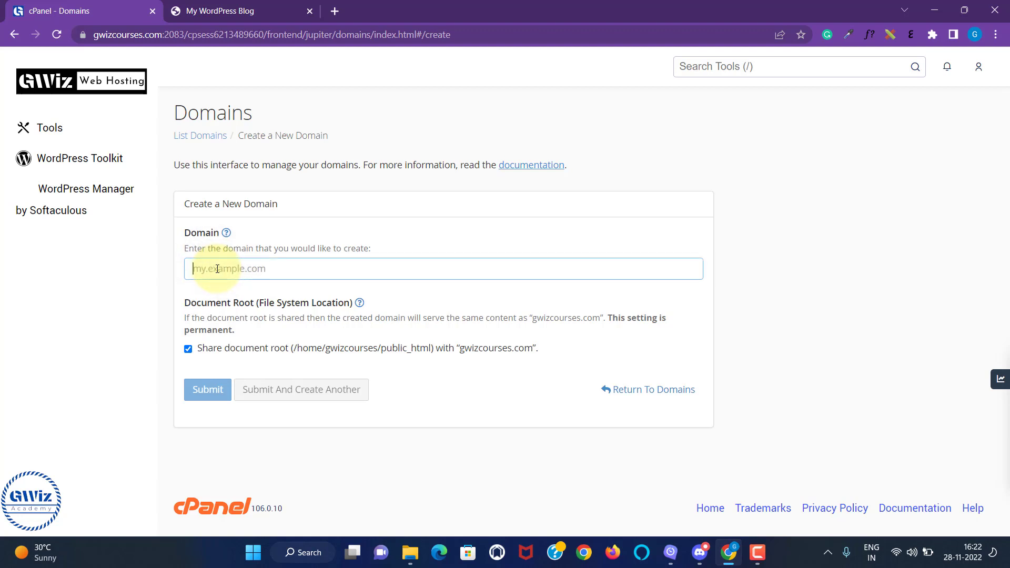
type("admin.")
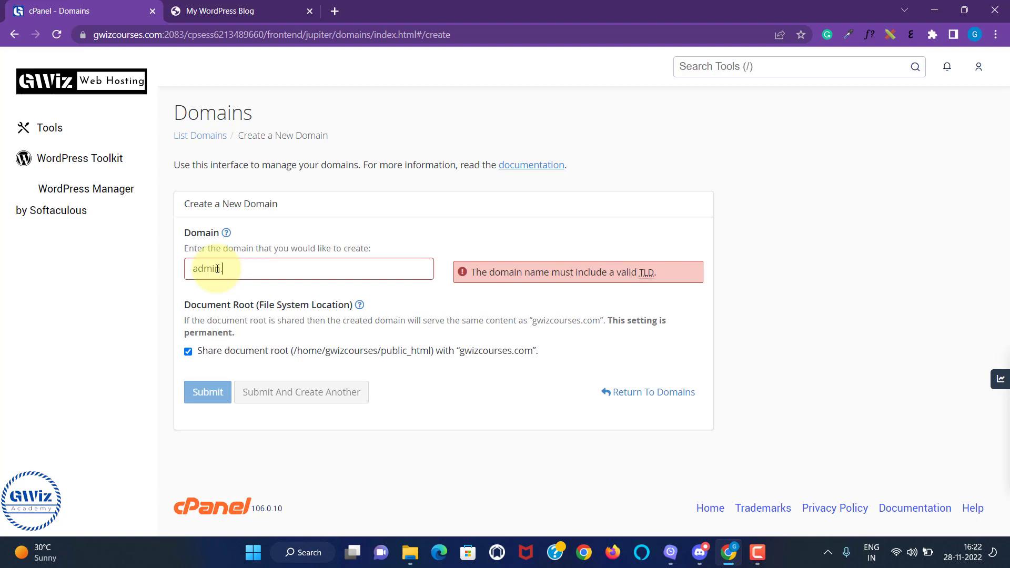
type("gwizcourses.com")
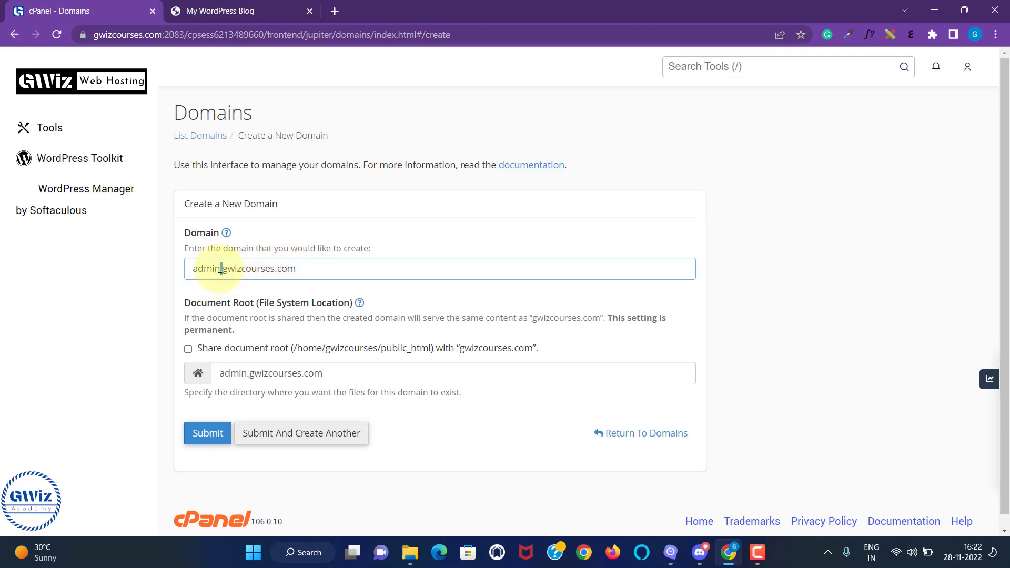
left_click_drag(221, 269, 193, 266)
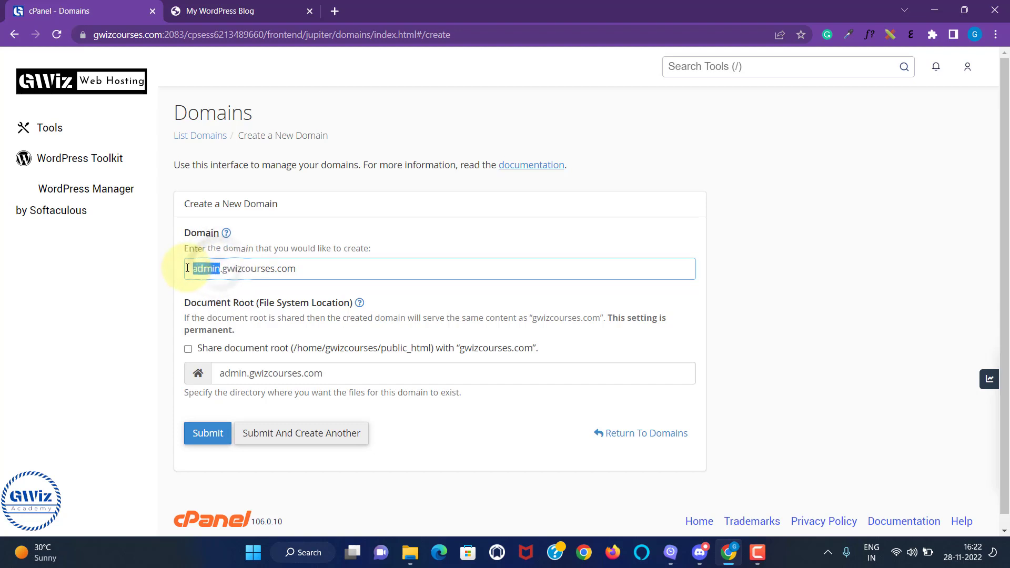
left_click(223, 269)
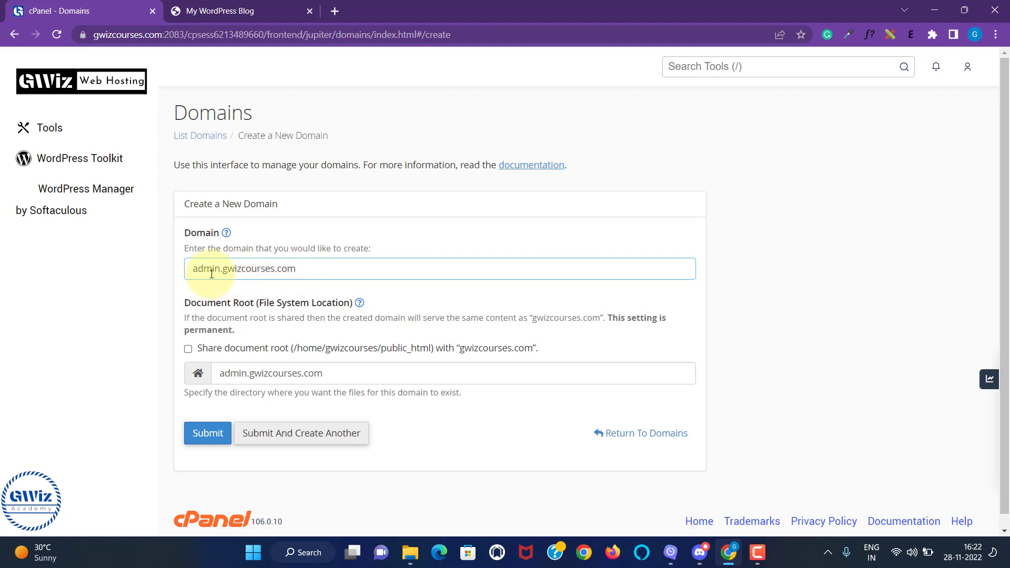
left_click_drag(222, 274, 220, 273)
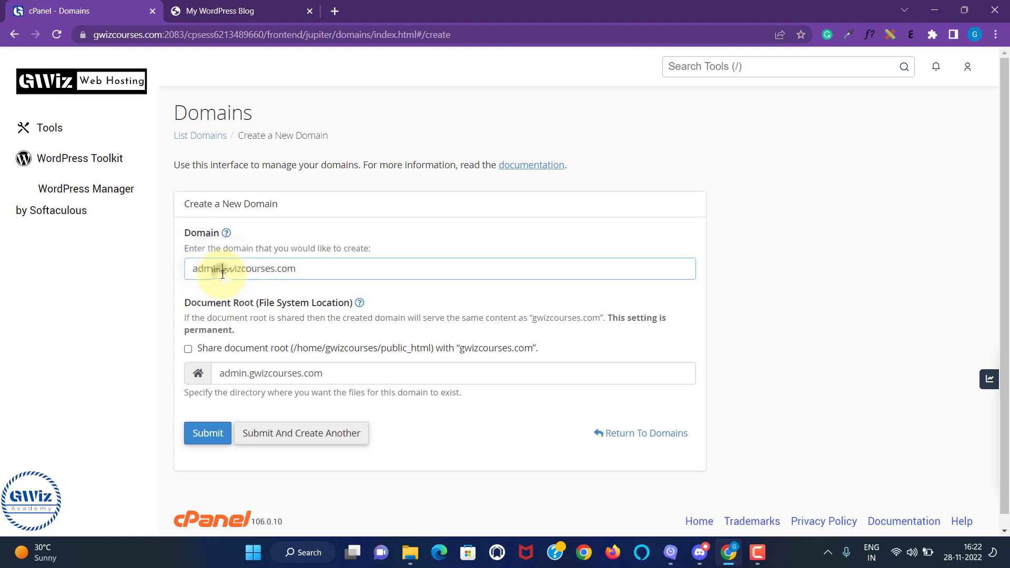
left_click(624, 269)
scroll(566, 284, "down", 1)
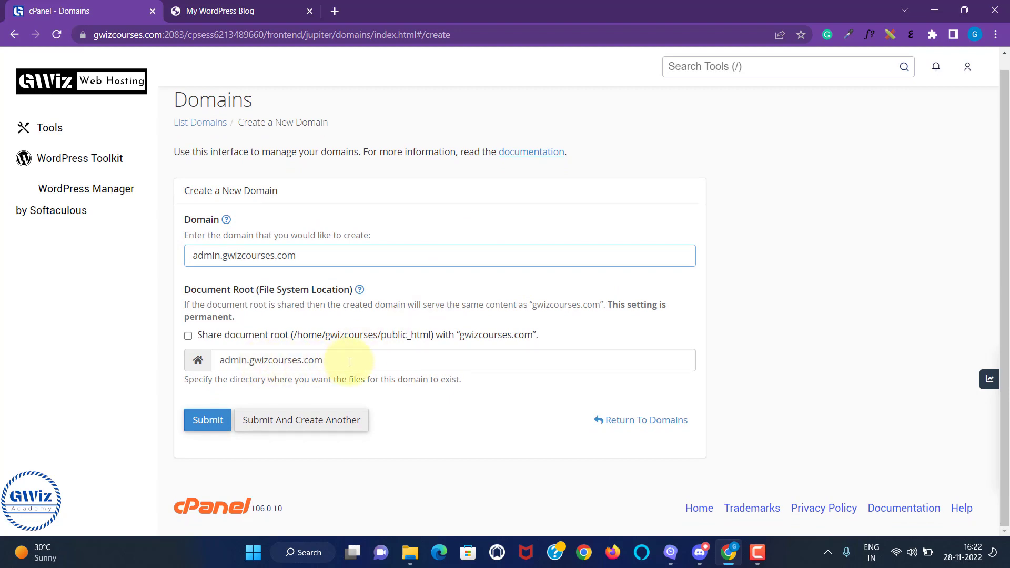
left_click_drag(350, 362, 219, 361)
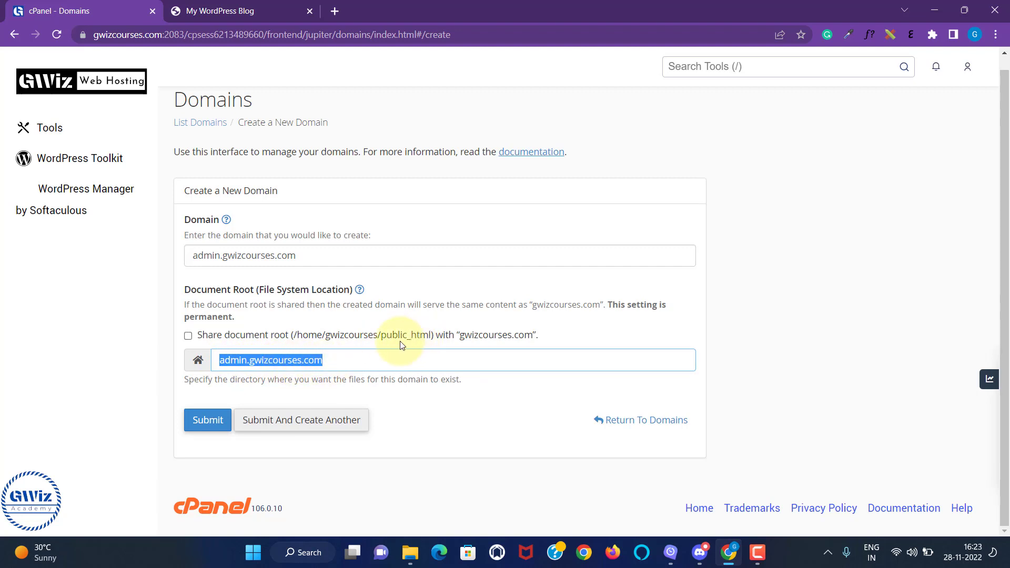
Step: Insert "public" in front of the document root path admin.gwizcourses.com
left_click(345, 361)
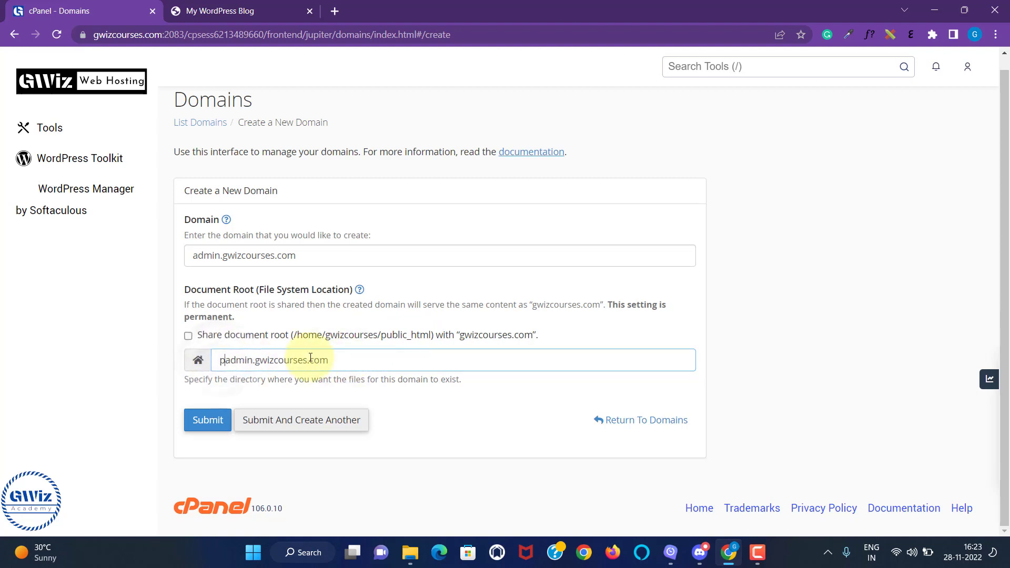
type("public")
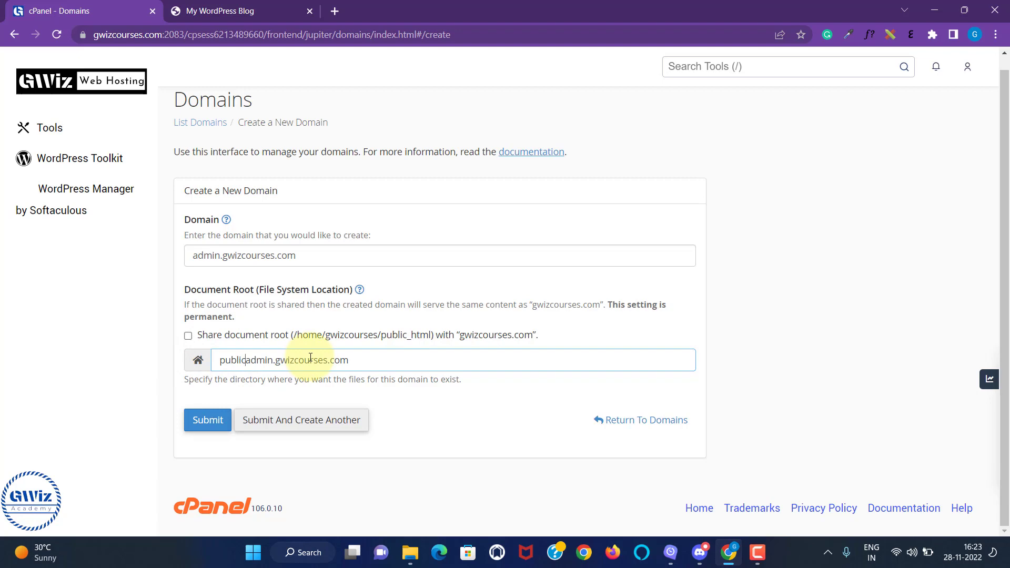
Step: Open the cPanel tools in a new tab and view the public_html folder in File Manager
right_click(64, 80)
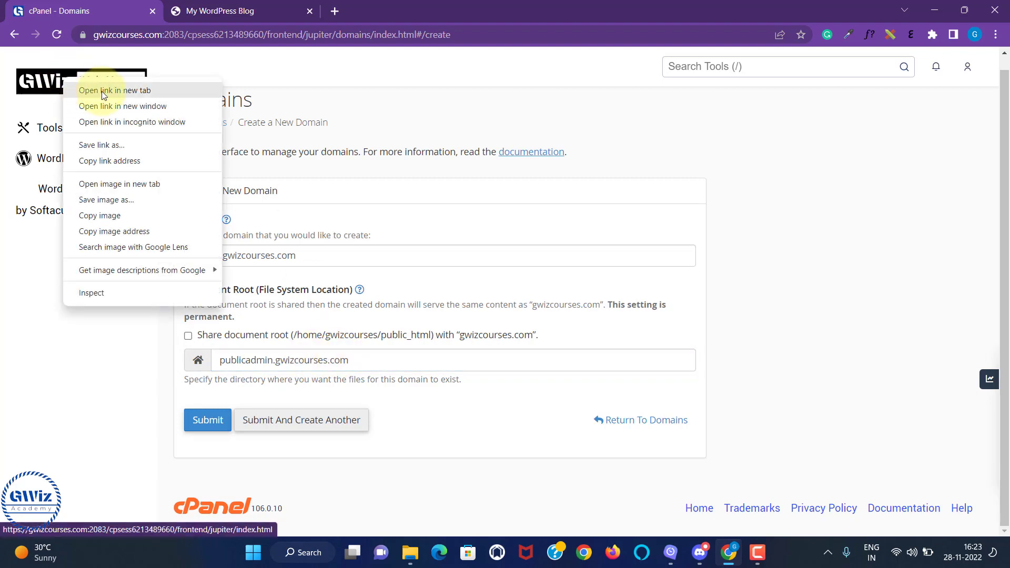
left_click(102, 90)
scroll(248, 219, "down", 4)
left_click(263, 242)
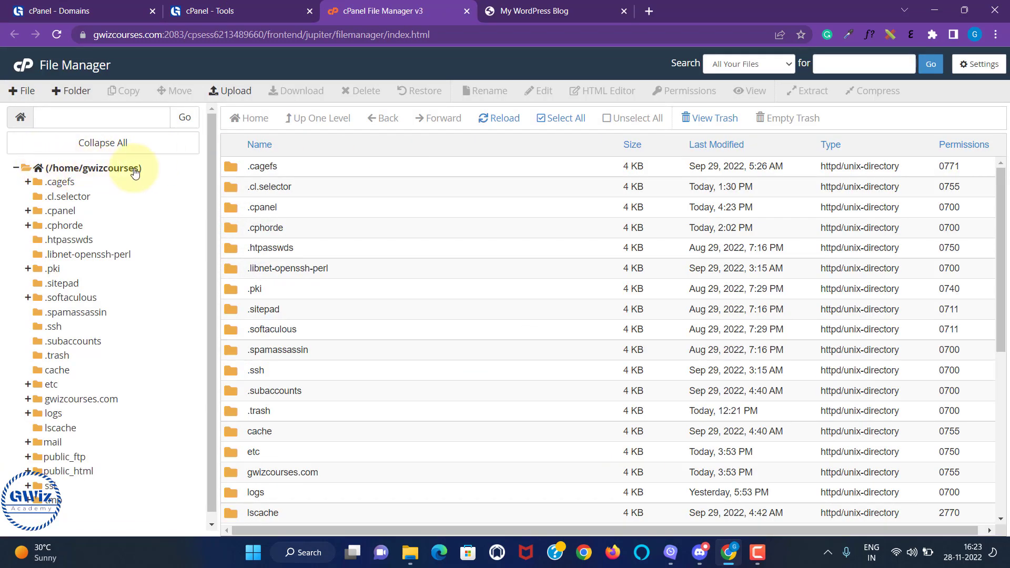
scroll(128, 337, "down", 1)
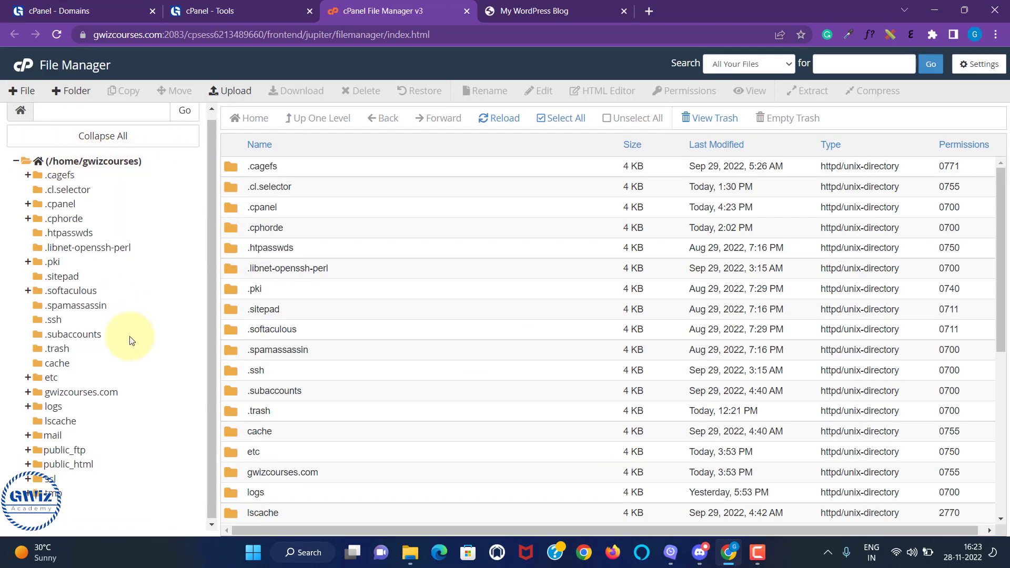
left_click(83, 464)
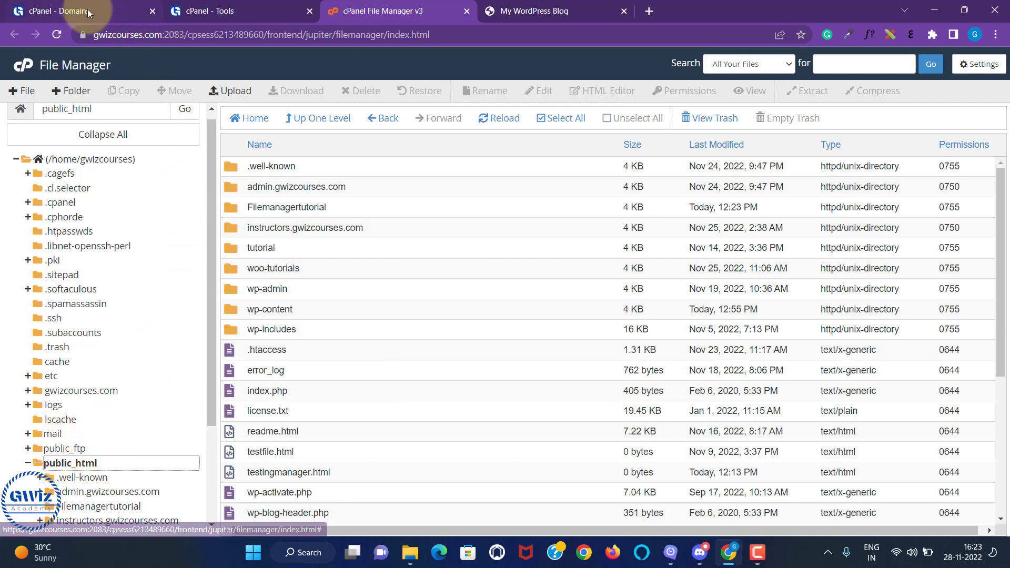
Step: Return to the new domain form, complete the document root as public_html/admin.gwizcourses.com and submit it
left_click(64, 10)
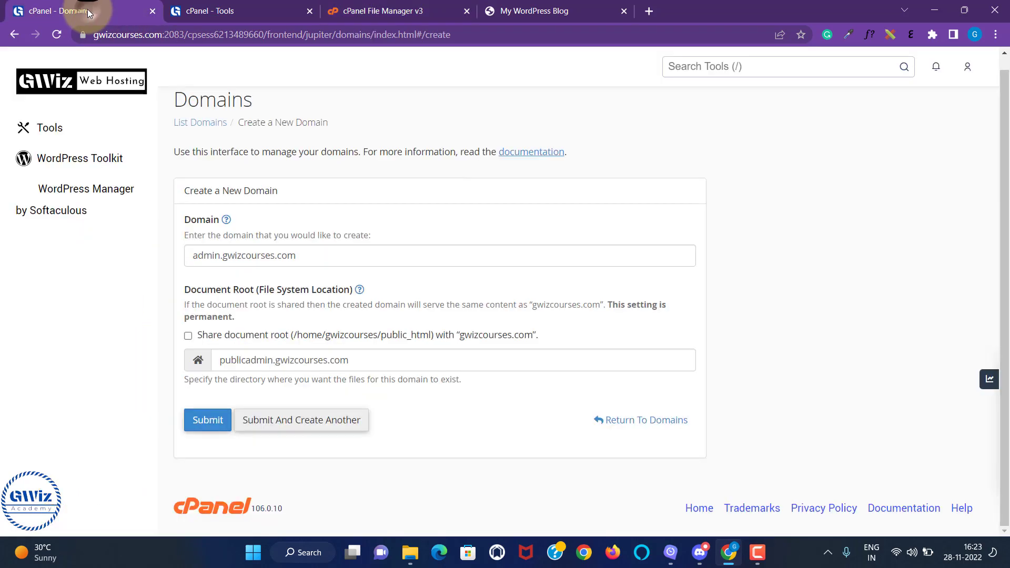
left_click(243, 363)
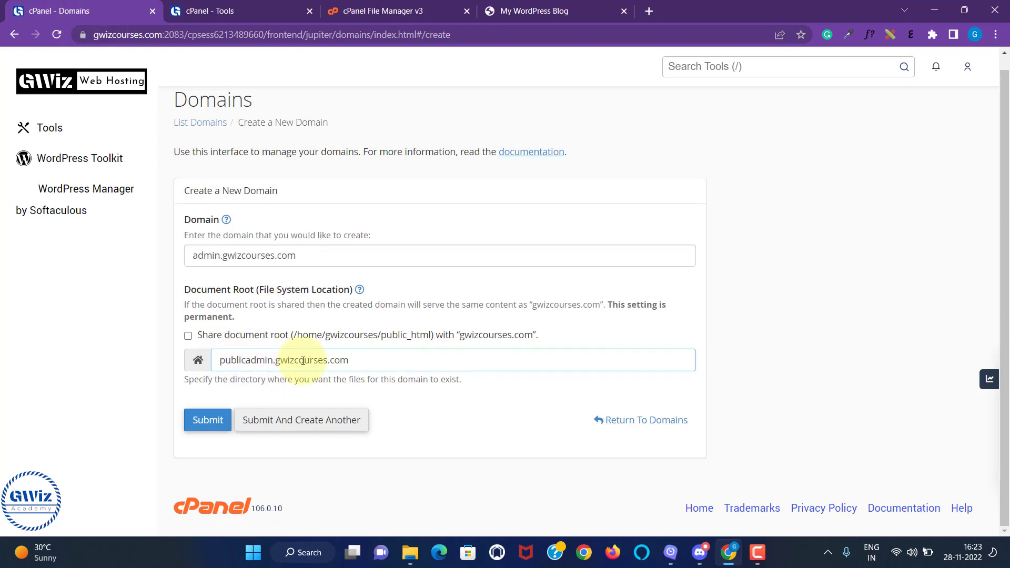
type("_html/")
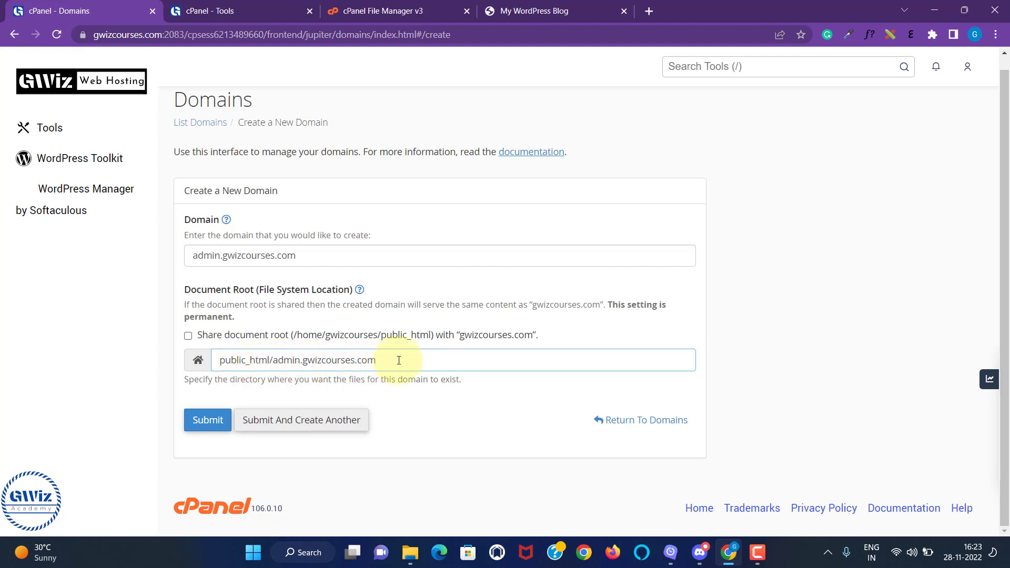
left_click(226, 423)
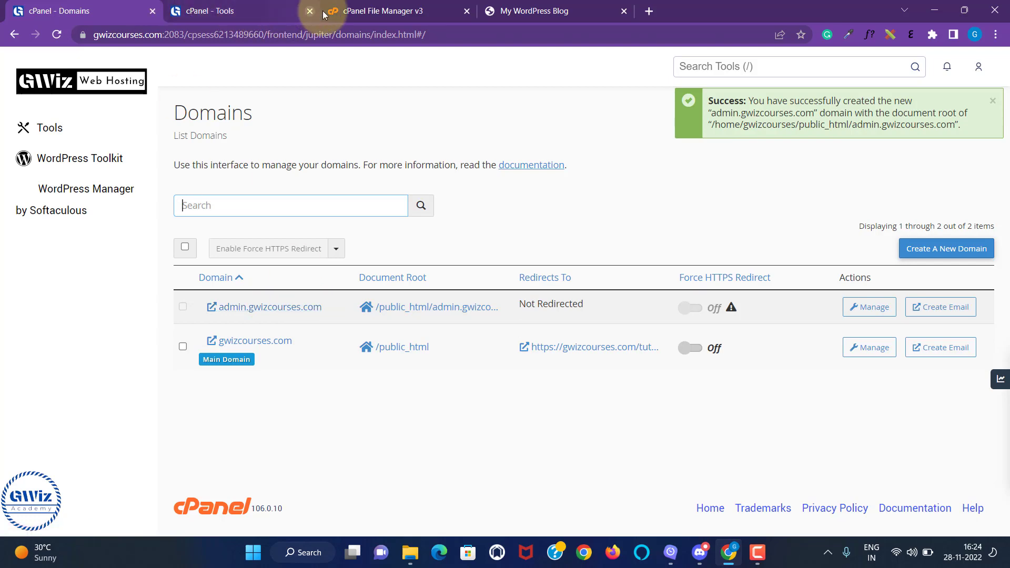
Step: Inspect the gwizcourses.com/admin folder and the public_html/admin.gwizcourses.com folder in a reloaded File Manager
left_click(248, 13)
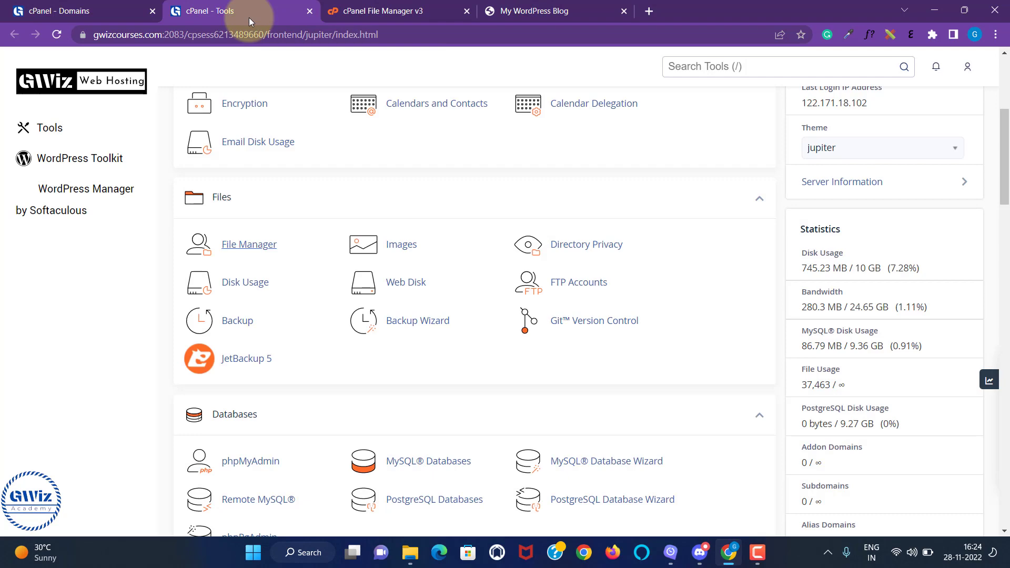
left_click(387, 11)
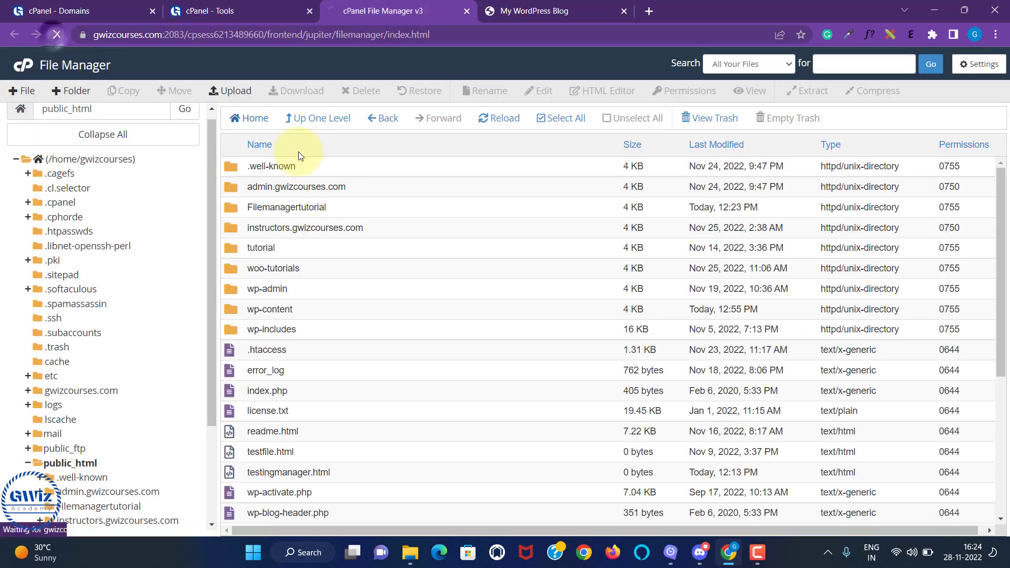
left_click(82, 391)
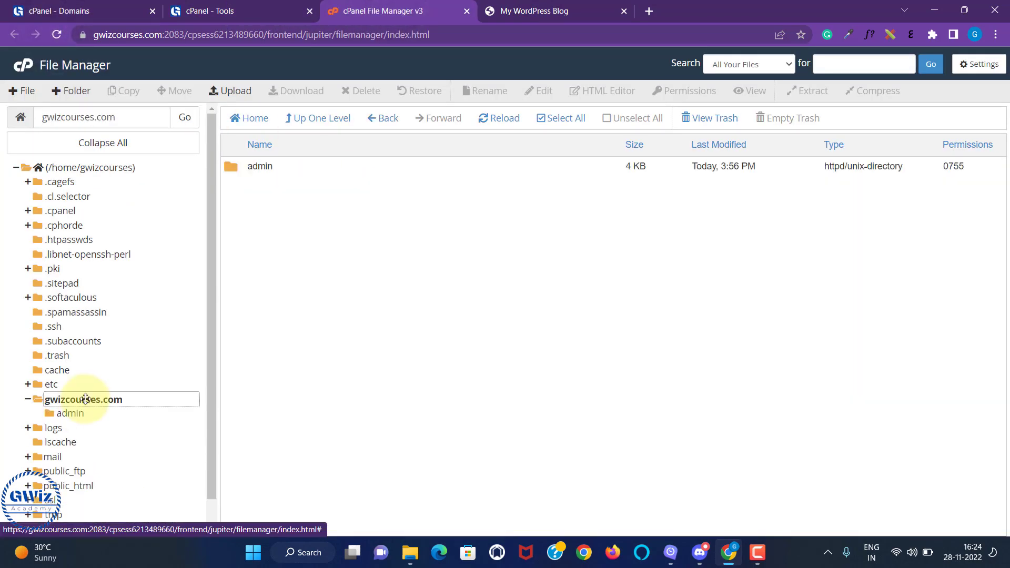
double_click(289, 168)
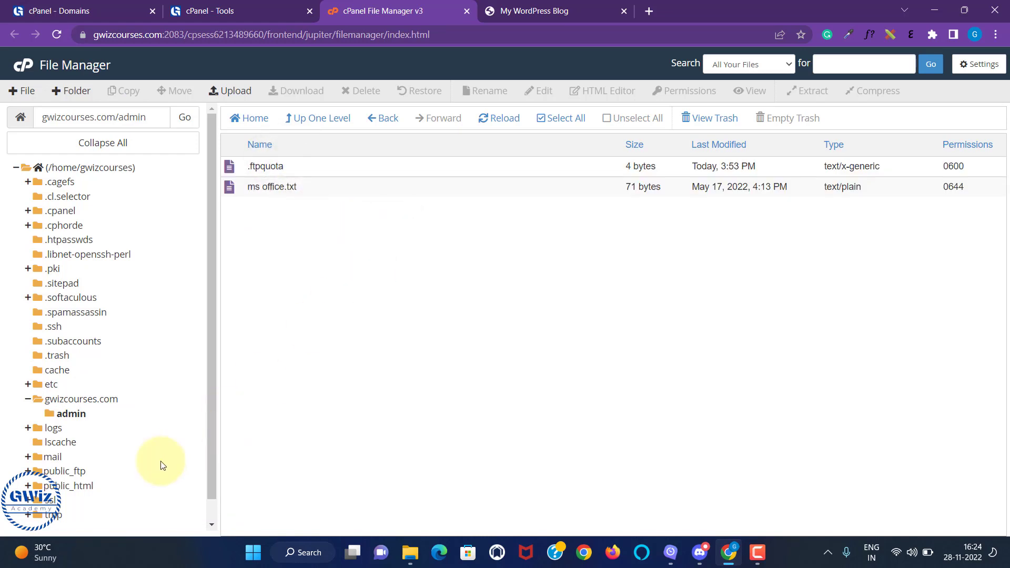
left_click(83, 486)
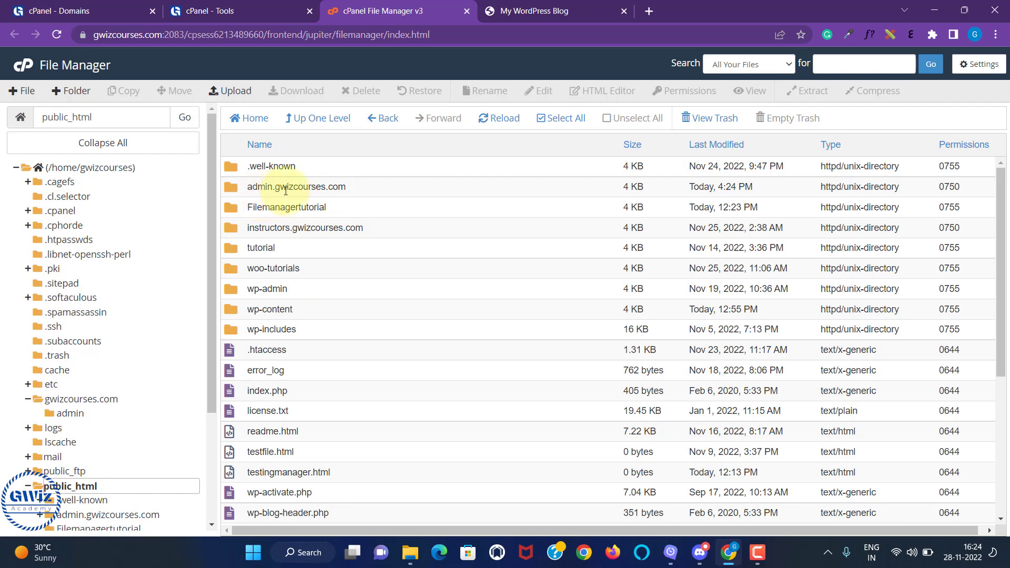
double_click(361, 192)
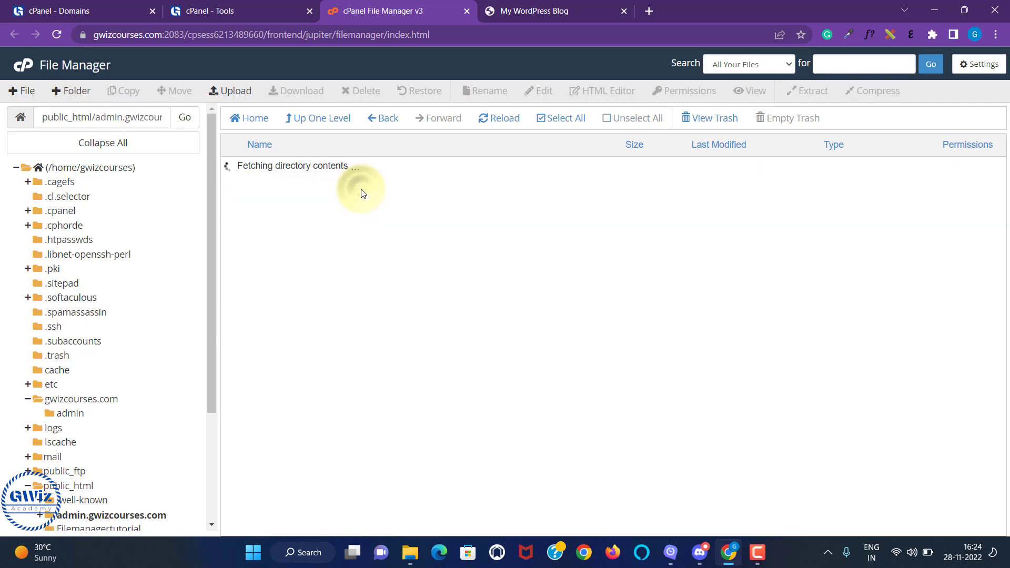